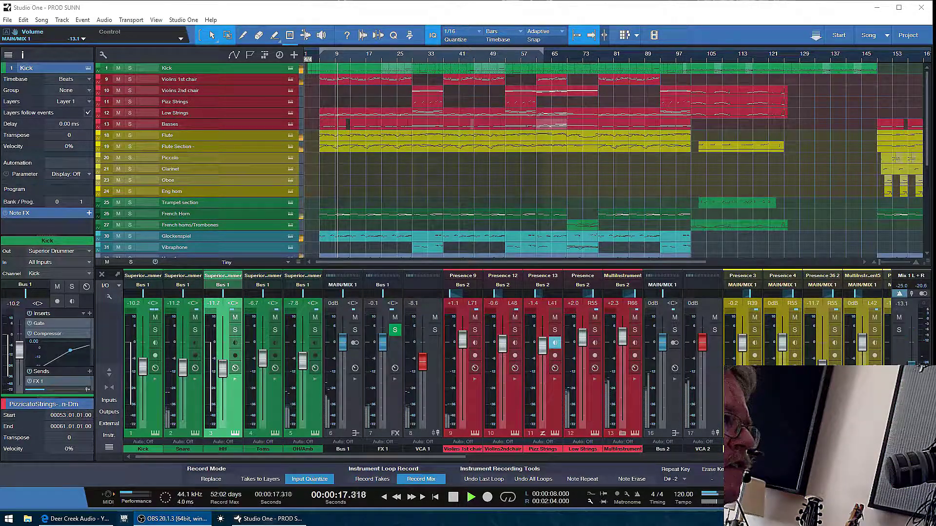
# Open the wrench display options above the track list.
pyautogui.click(102, 55)
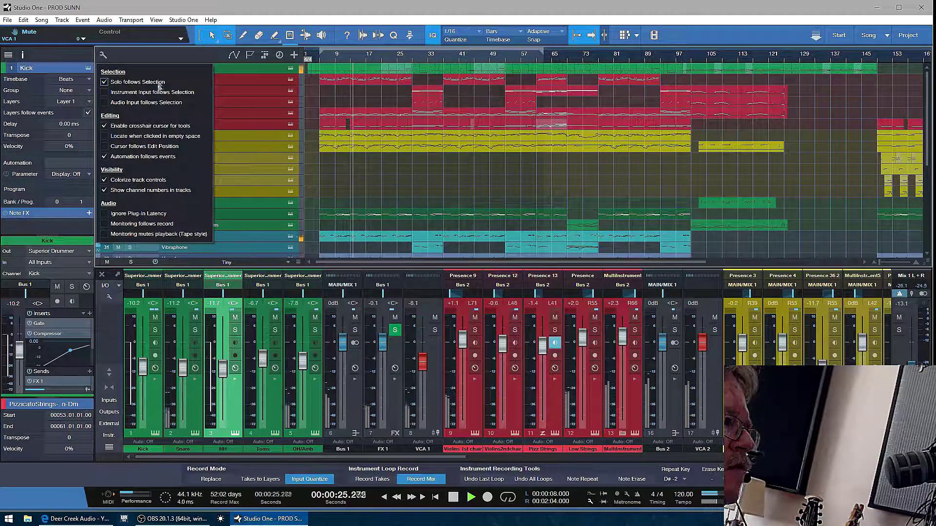
# Toggle channel numbers, then switch 'Colorize track controls' off and on twice, leaving it on.
pyautogui.click(104, 190)
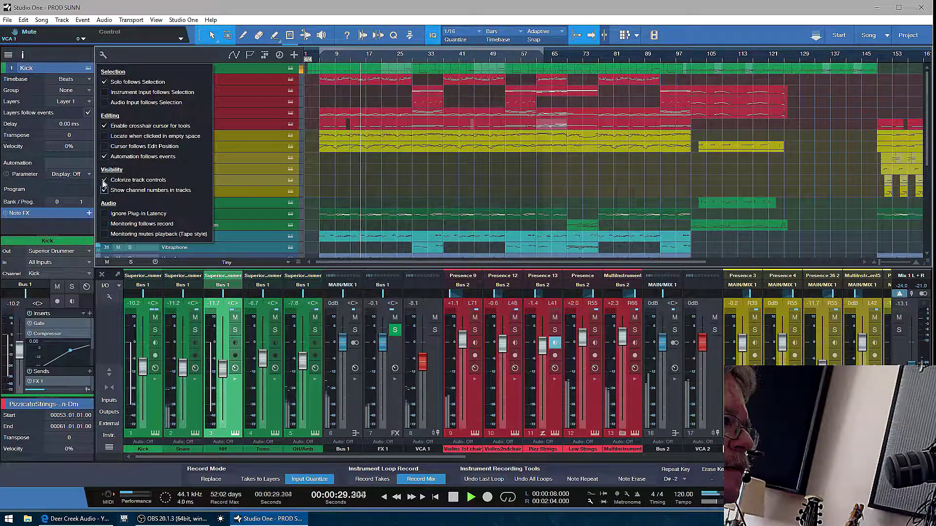
pyautogui.click(104, 180)
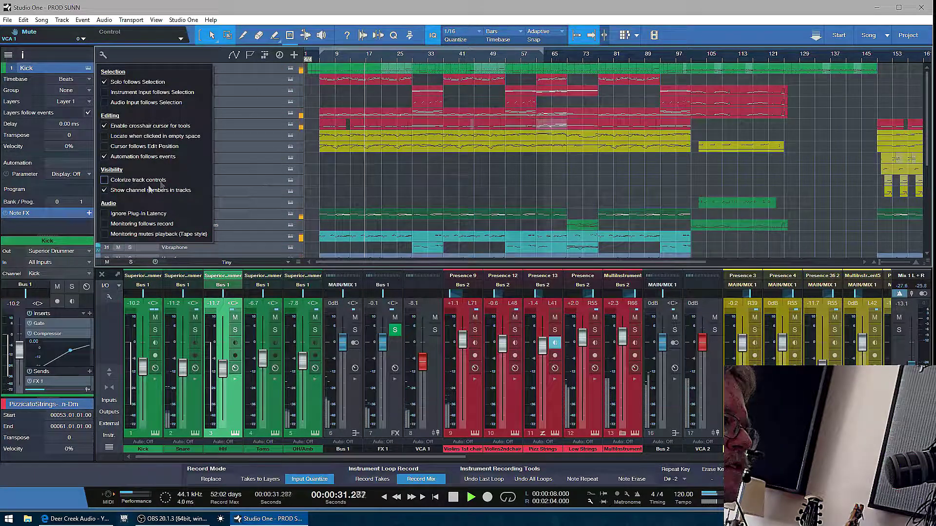
pyautogui.click(105, 180)
pyautogui.click(105, 181)
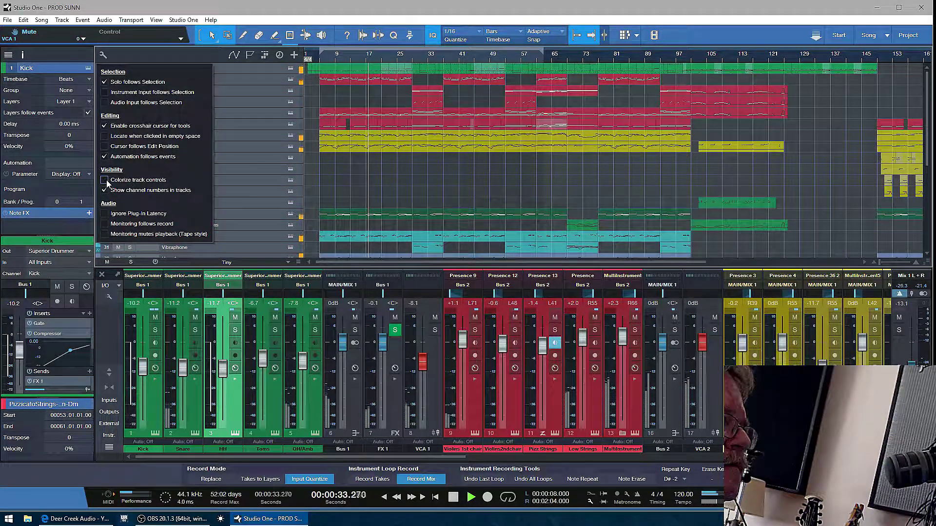
pyautogui.click(104, 180)
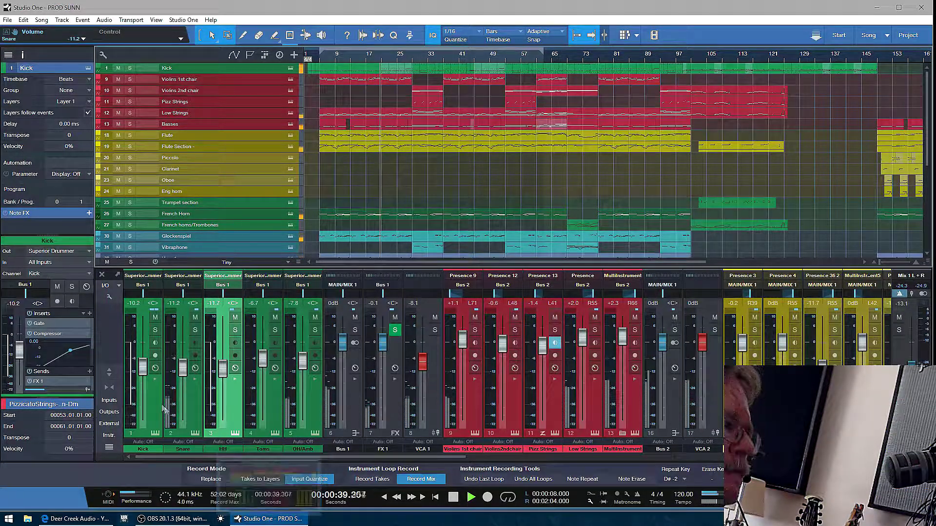
# Enable 'Colorize channel strips' in the console wrench options and close the popup.
pyautogui.click(111, 297)
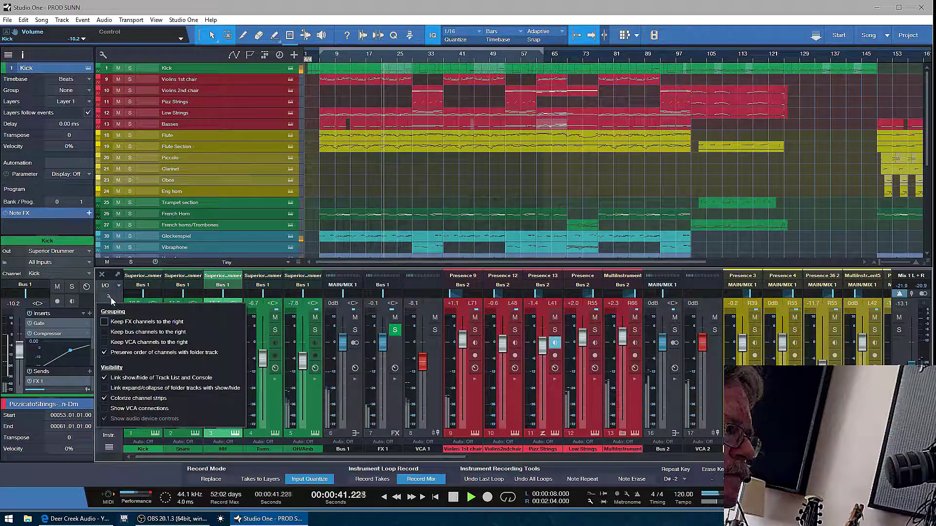
pyautogui.click(105, 398)
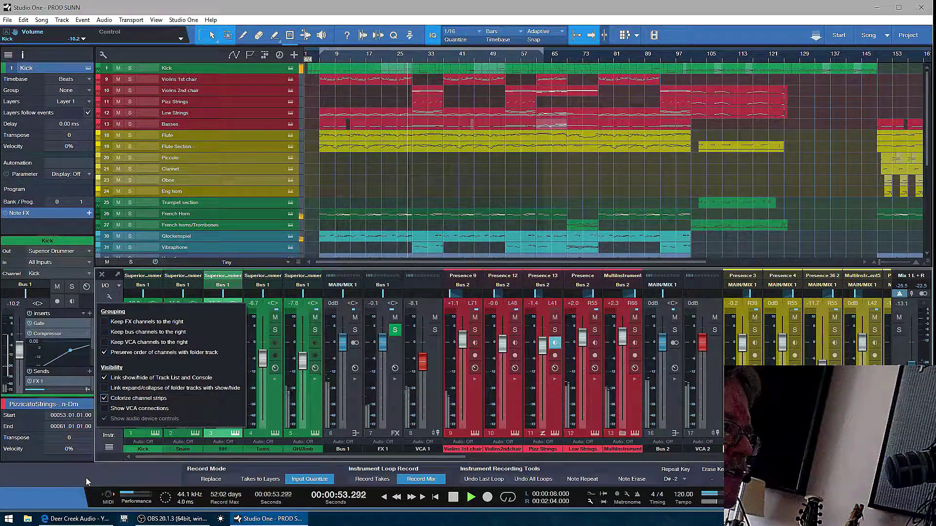
pyautogui.click(86, 477)
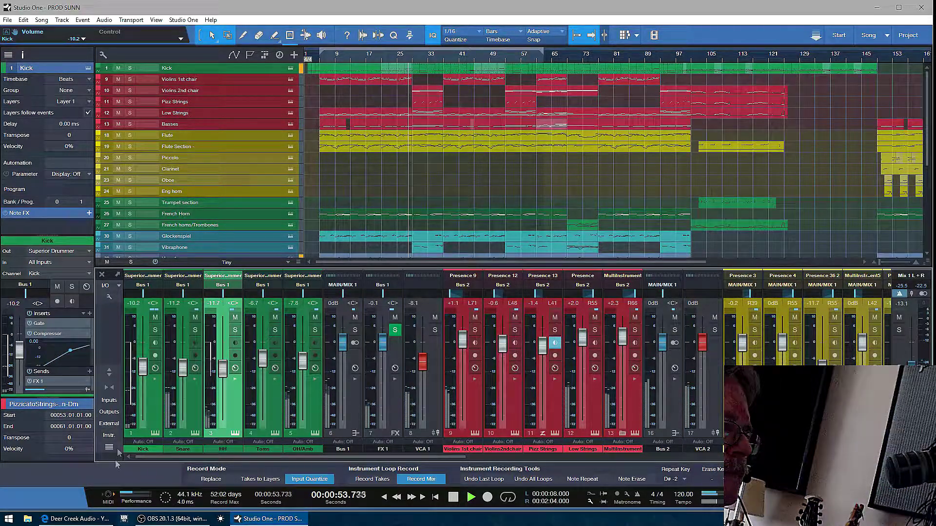
# Colour the Kick and Snare channels pink.
pyautogui.click(155, 450)
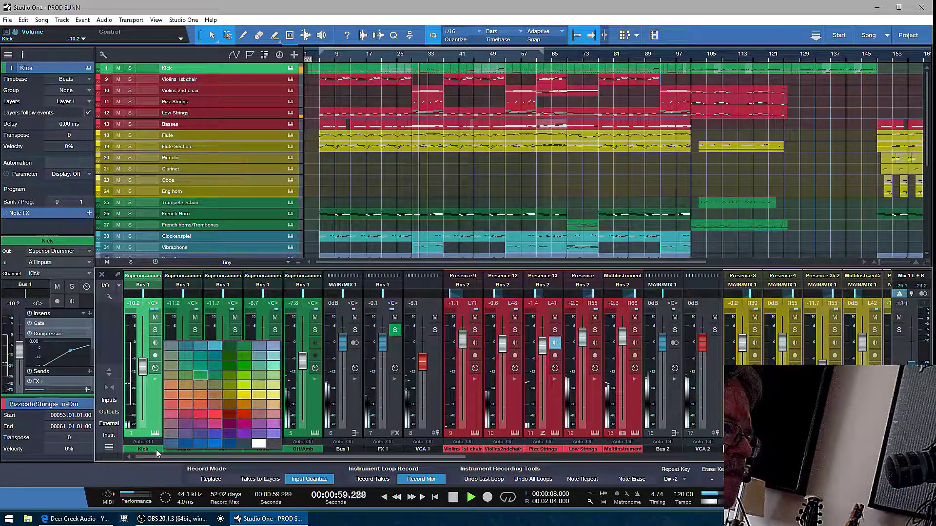
pyautogui.click(245, 428)
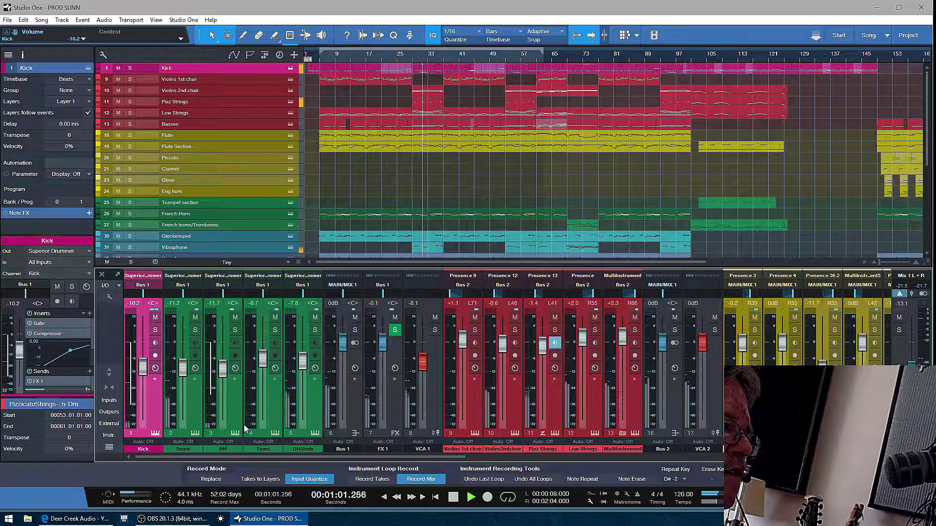
pyautogui.click(193, 449)
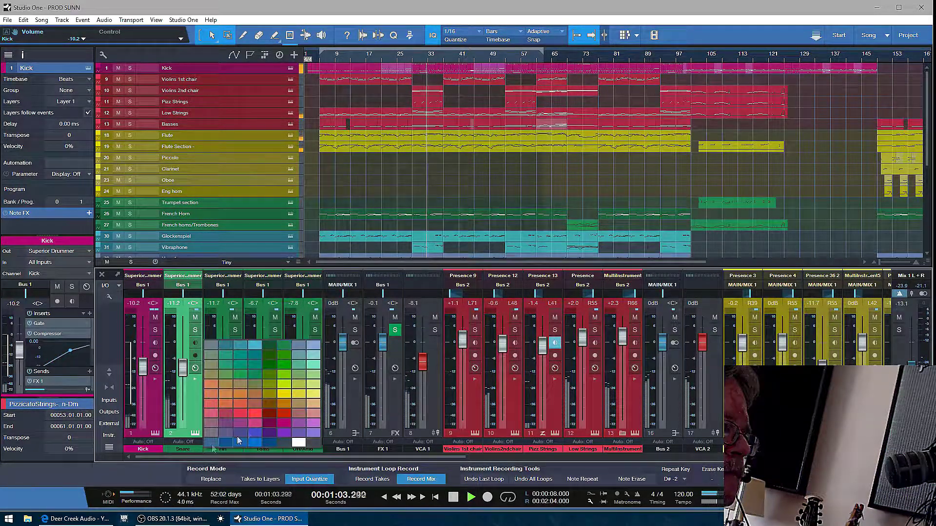
pyautogui.click(246, 428)
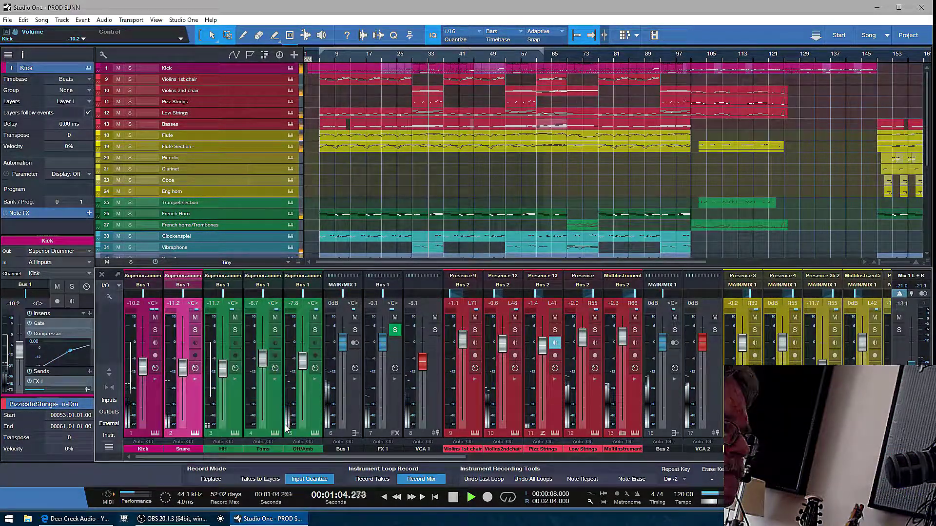
# Colour HH, Toms and OH/Amb pink, then recolour all five drum channels yellow.
pyautogui.click(152, 449)
pyautogui.click(153, 449)
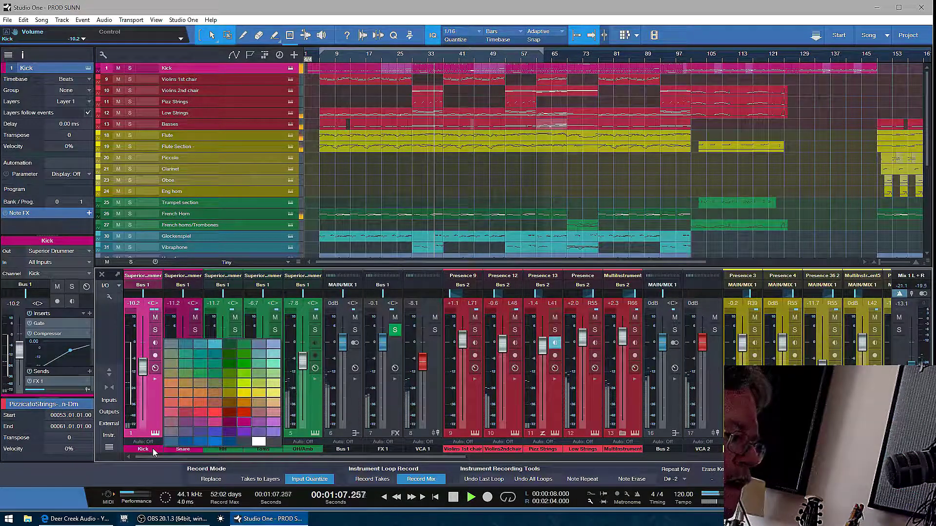
pyautogui.click(313, 431)
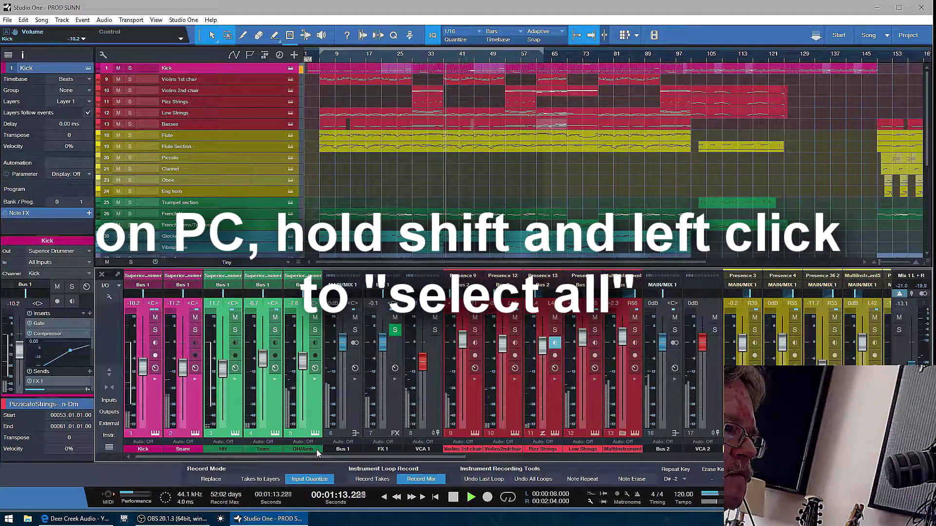
pyautogui.click(317, 450)
pyautogui.click(403, 414)
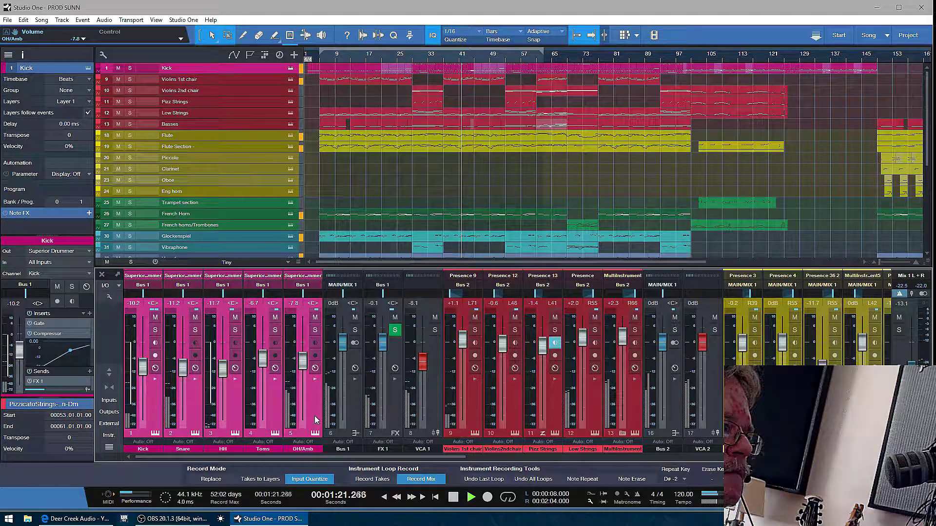
pyautogui.click(152, 450)
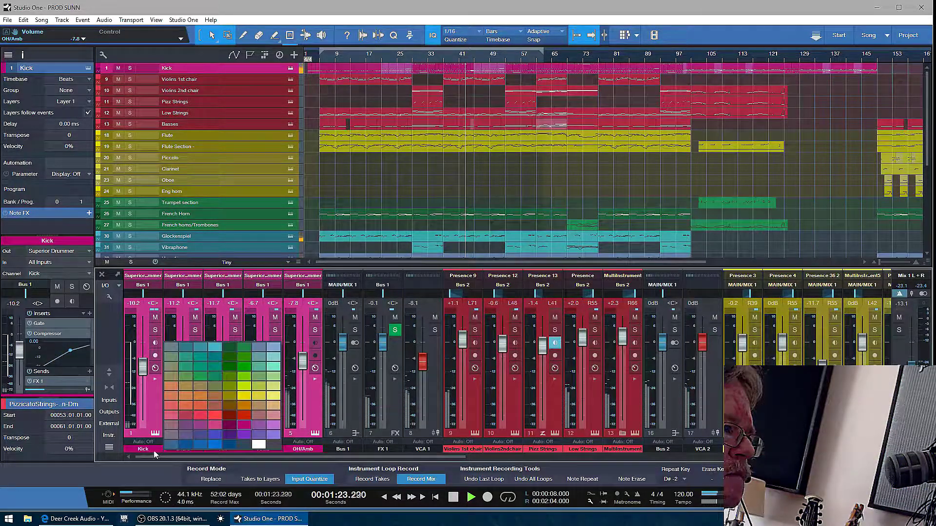
pyautogui.click(245, 398)
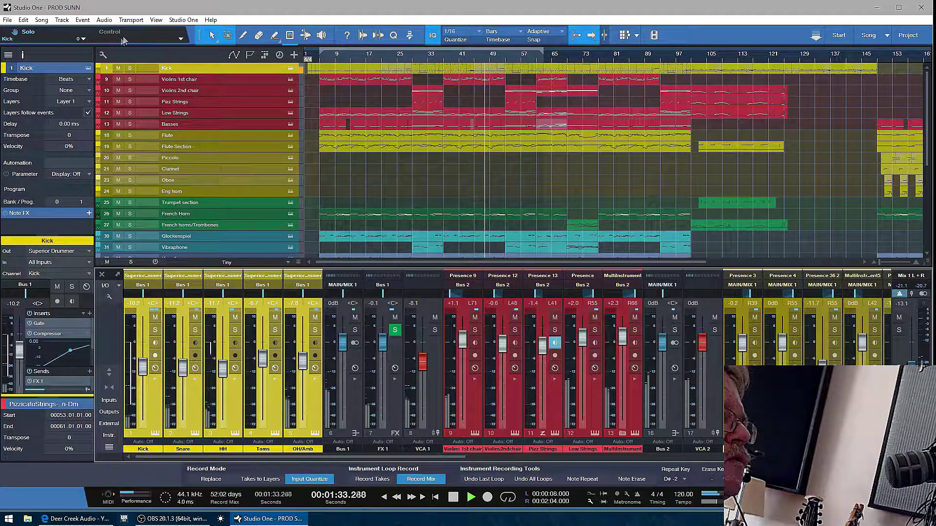
# Open Studio One > Options on the General > Appearance settings.
pyautogui.click(186, 21)
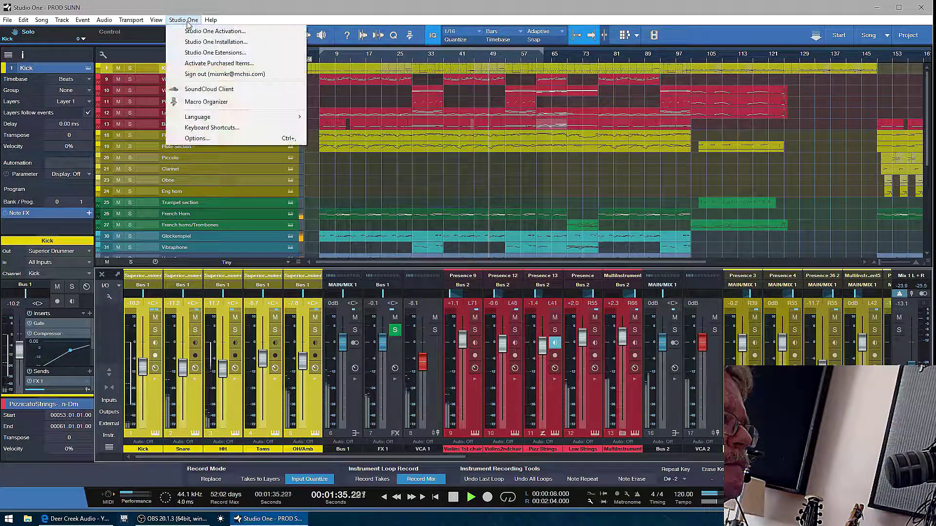
pyautogui.click(196, 139)
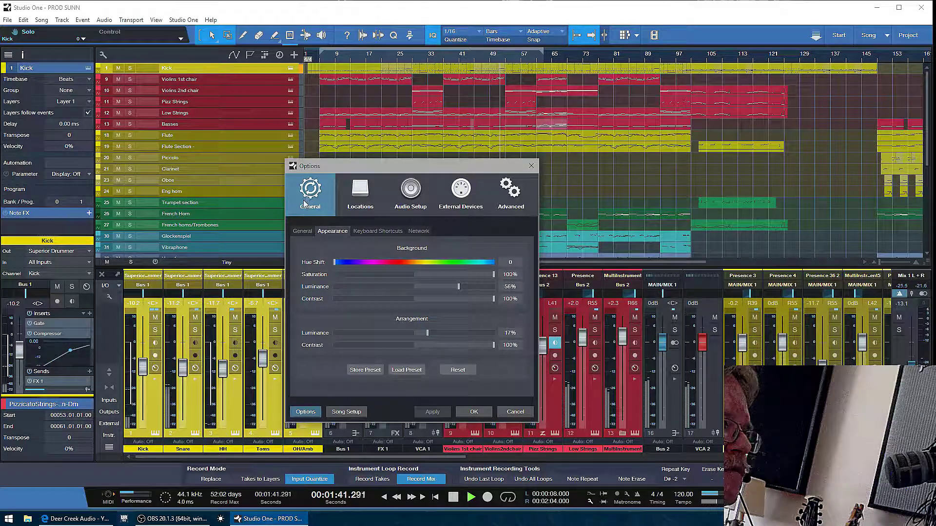
pyautogui.click(302, 231)
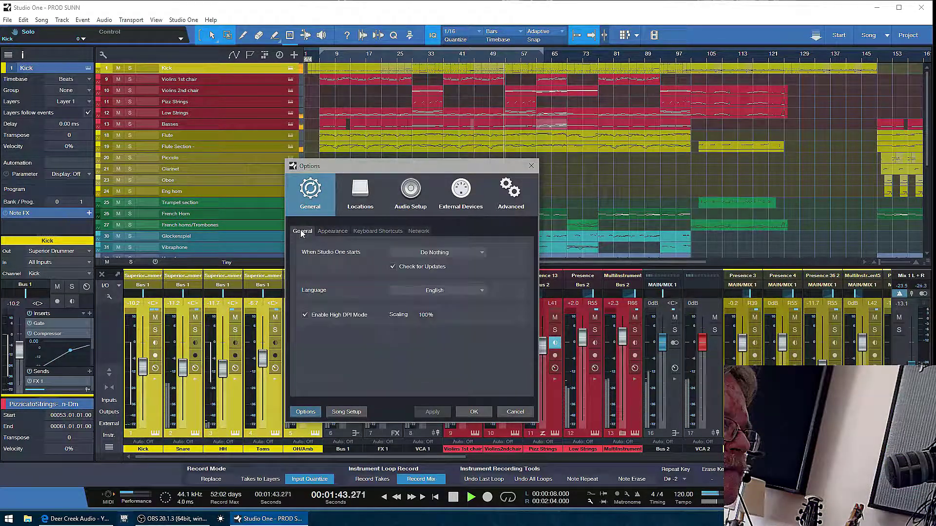
pyautogui.click(371, 232)
pyautogui.click(331, 231)
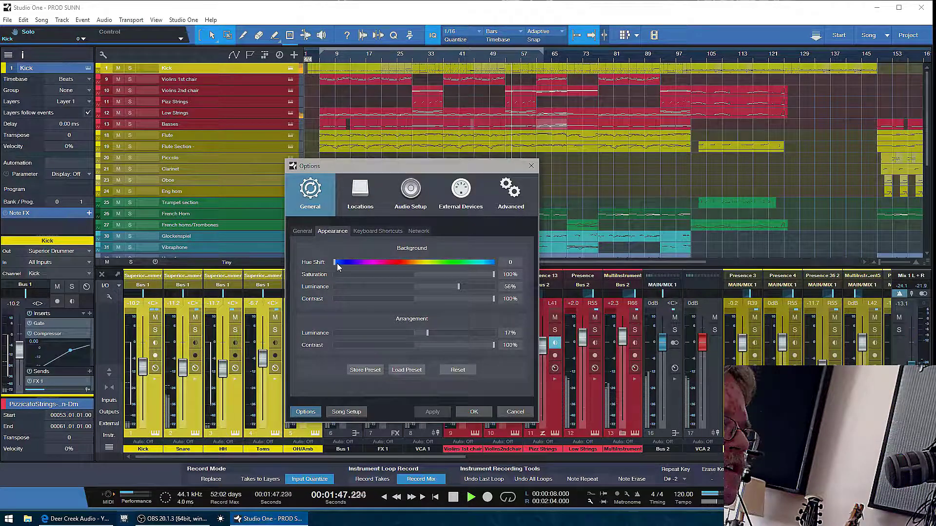
# Set the background Hue Shift to 21.
pyautogui.click(337, 263)
pyautogui.moveTo(337, 265)
pyautogui.mouseDown()
pyautogui.moveTo(479, 266)
pyautogui.moveTo(356, 266)
pyautogui.mouseUp()
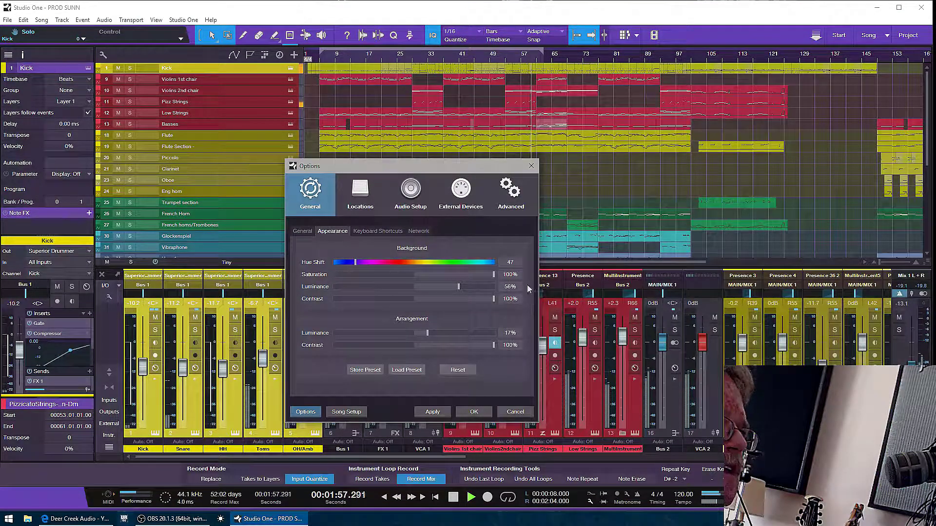
pyautogui.moveTo(493, 274)
pyautogui.mouseDown()
pyautogui.moveTo(337, 265)
pyautogui.moveTo(500, 270)
pyautogui.mouseUp()
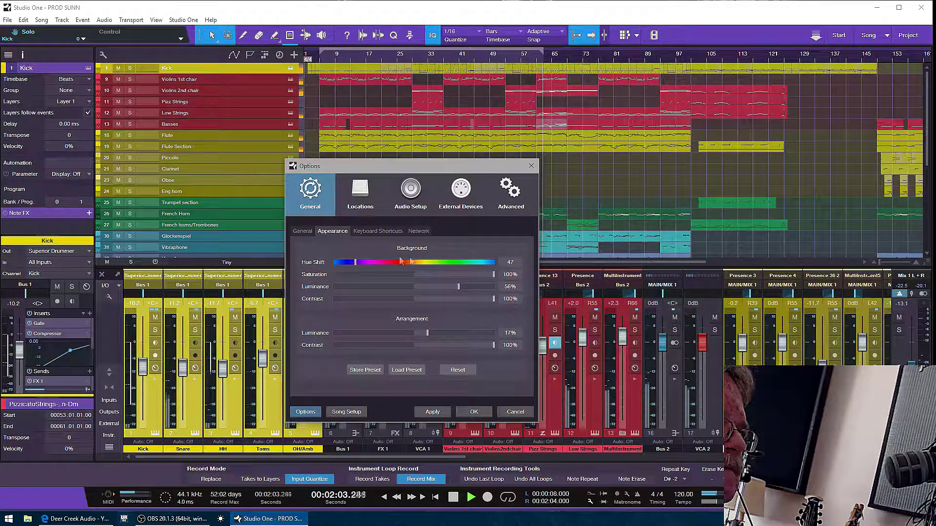
pyautogui.moveTo(356, 263); pyautogui.dragTo(344, 262)
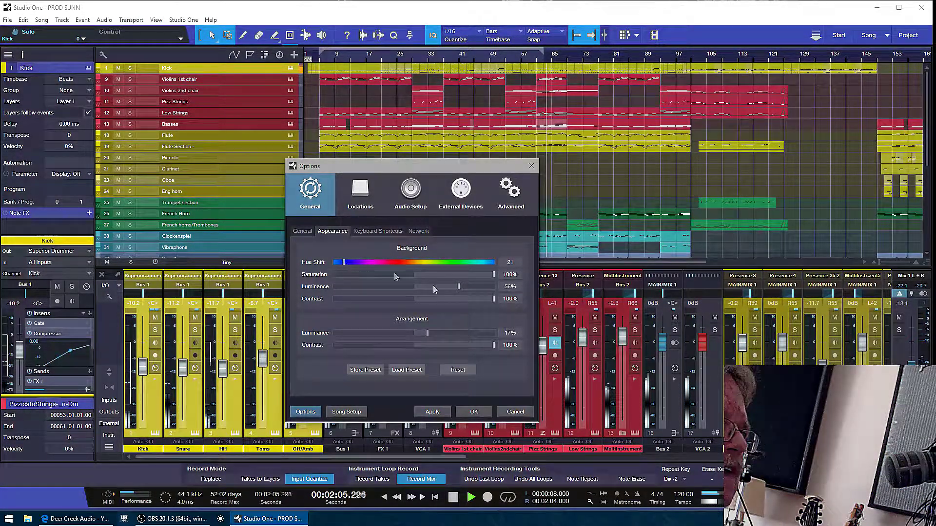
# Set Background Luminance to 75% and Arrangement Luminance to 51%.
pyautogui.moveTo(459, 286); pyautogui.dragTo(465, 286)
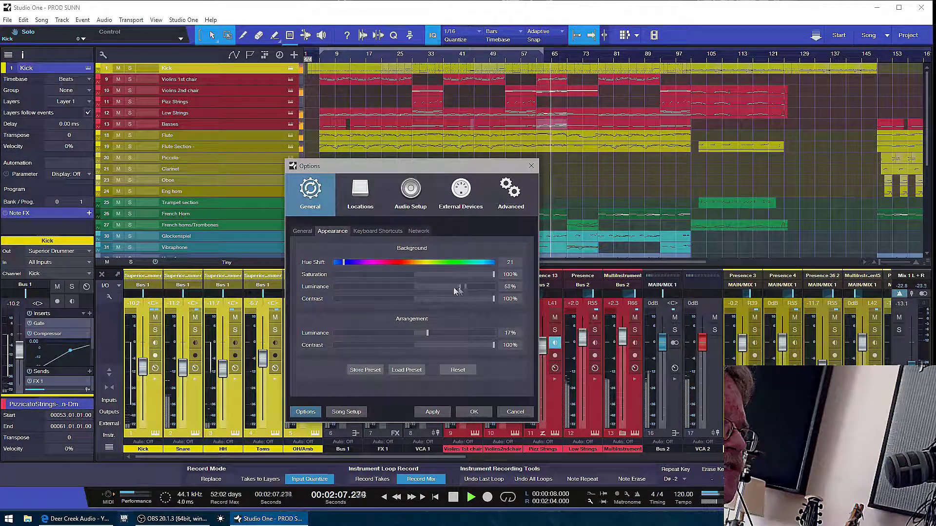
pyautogui.moveTo(455, 287)
pyautogui.mouseDown()
pyautogui.moveTo(357, 286)
pyautogui.moveTo(483, 286)
pyautogui.moveTo(346, 303)
pyautogui.moveTo(492, 311)
pyautogui.moveTo(474, 287)
pyautogui.mouseUp()
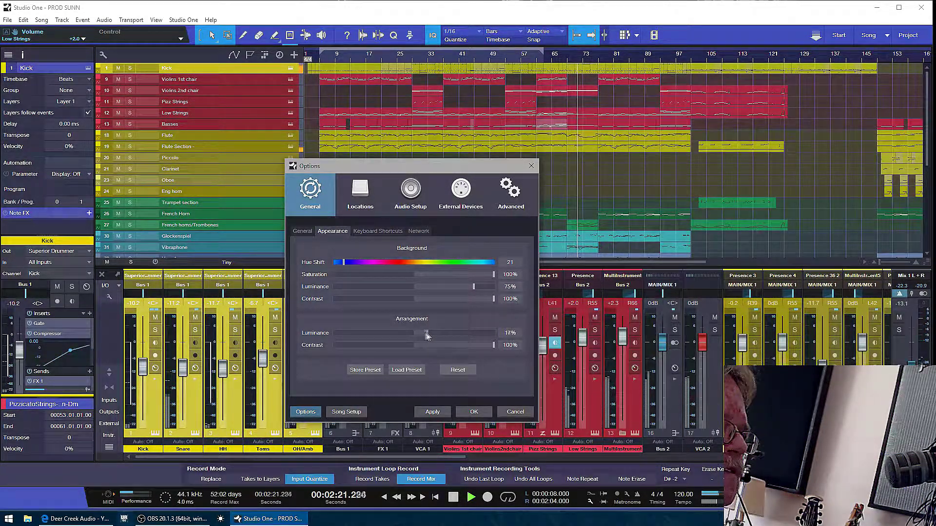
pyautogui.moveTo(428, 334); pyautogui.dragTo(345, 334)
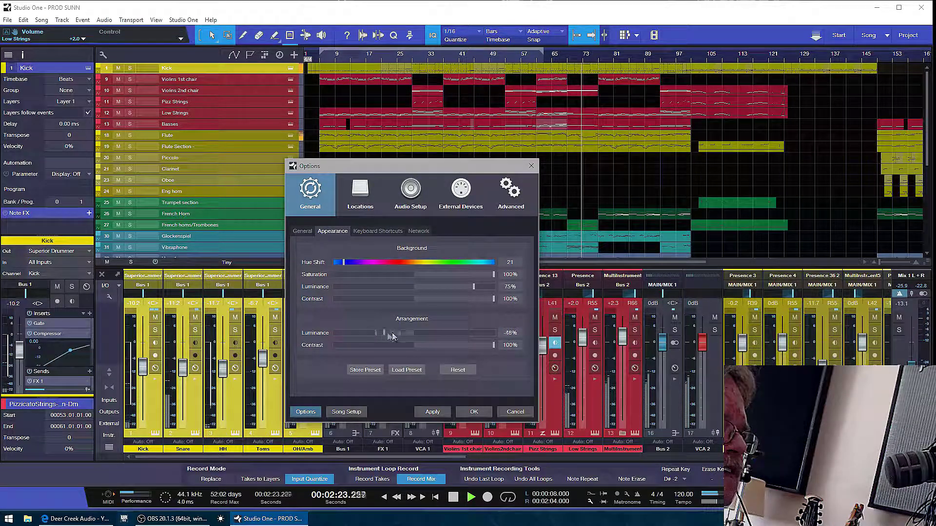
pyautogui.moveTo(449, 336)
pyautogui.mouseDown()
pyautogui.moveTo(490, 332)
pyautogui.moveTo(383, 345)
pyautogui.moveTo(506, 348)
pyautogui.mouseUp()
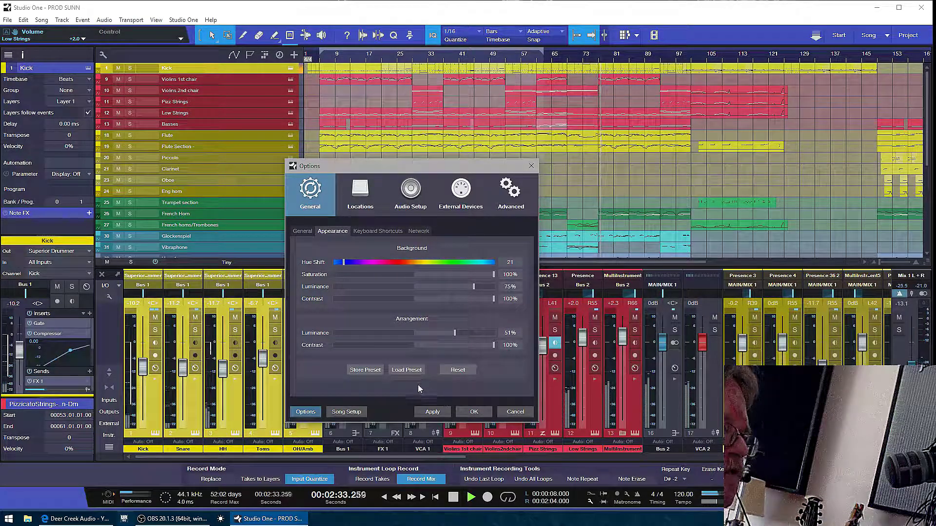
pyautogui.click(410, 370)
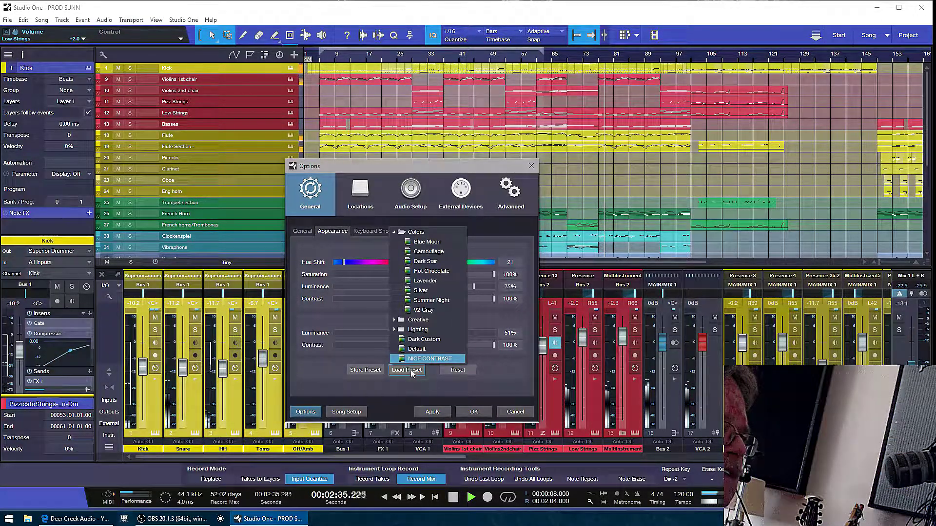
# Try Blue Moon and other Colors presets, then load NICE CONTRAST and close the list.
pyautogui.click(431, 243)
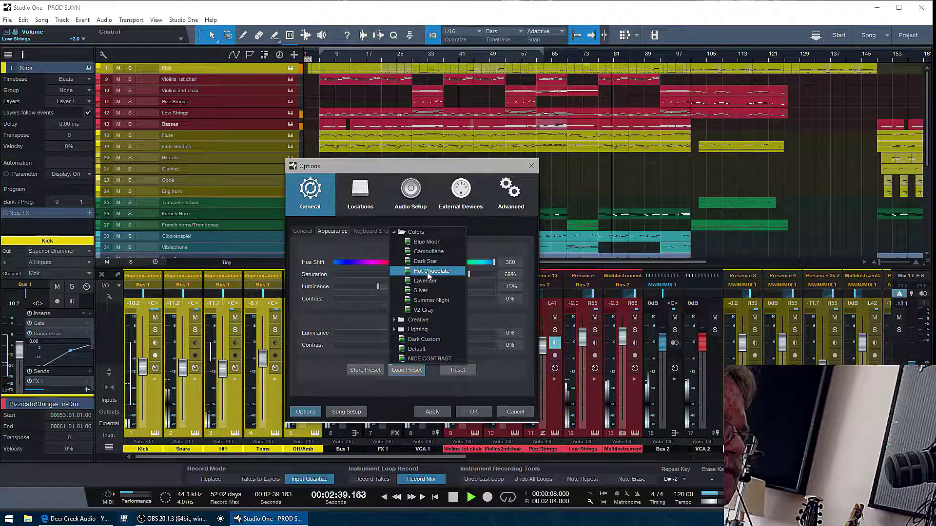
pyautogui.click(427, 272)
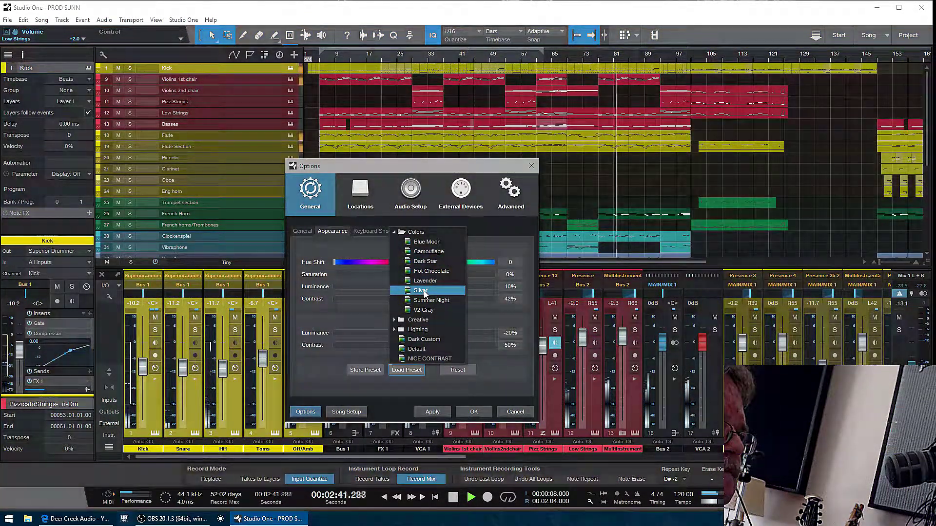
pyautogui.click(424, 309)
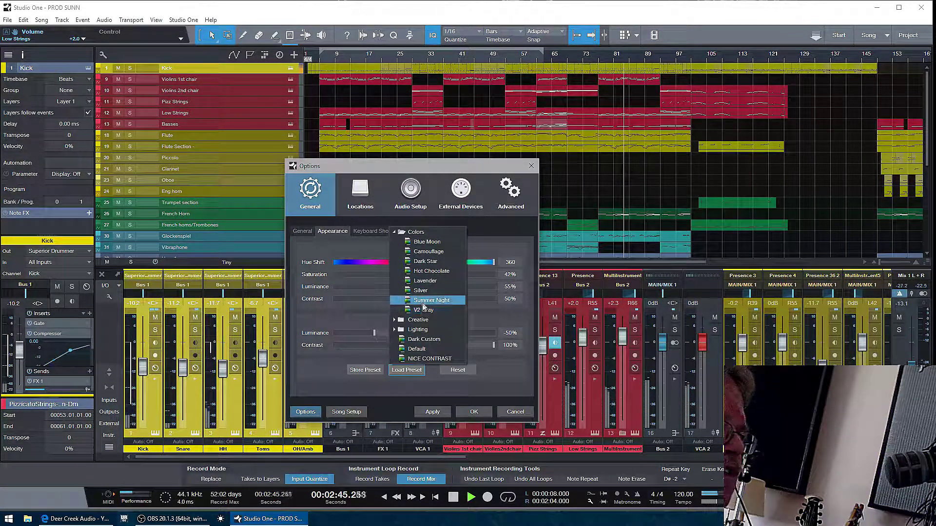
pyautogui.click(419, 357)
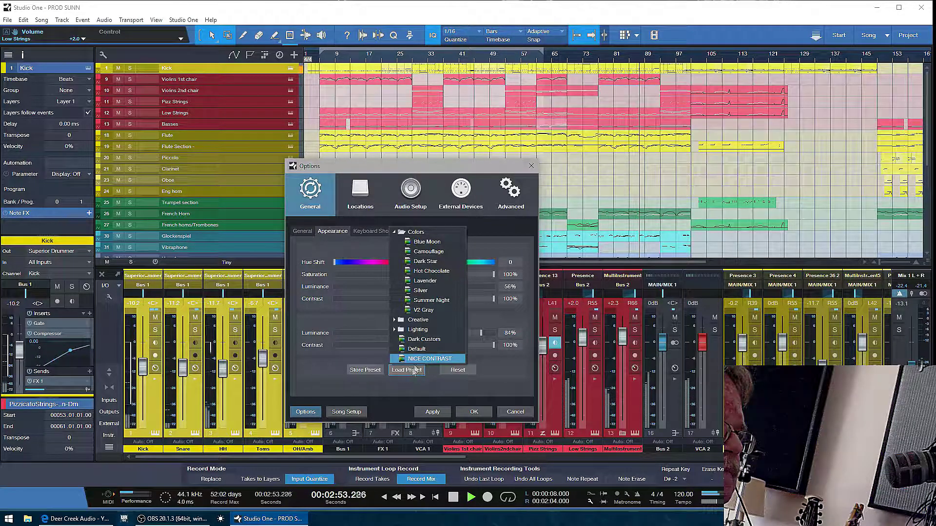
pyautogui.click(417, 363)
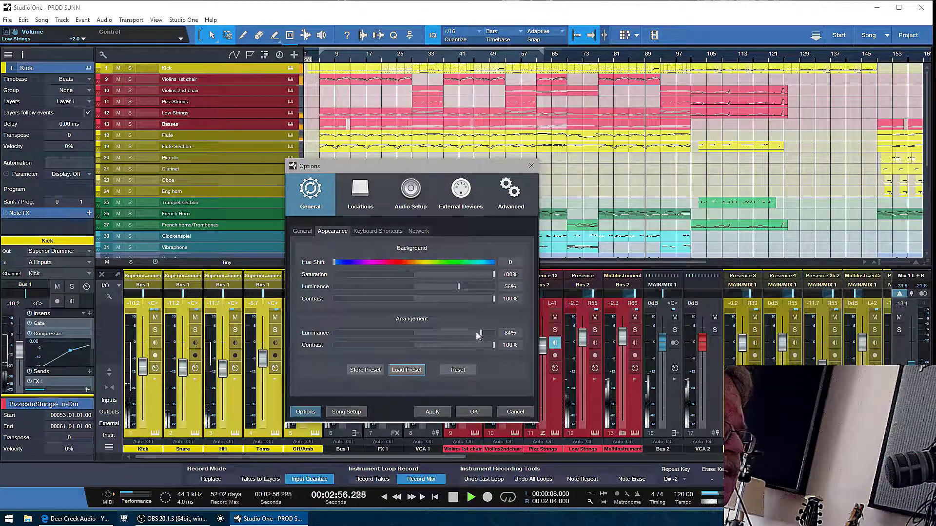
# Lower Arrangement Luminance from 84% to 46%.
pyautogui.moveTo(480, 333); pyautogui.dragTo(452, 334)
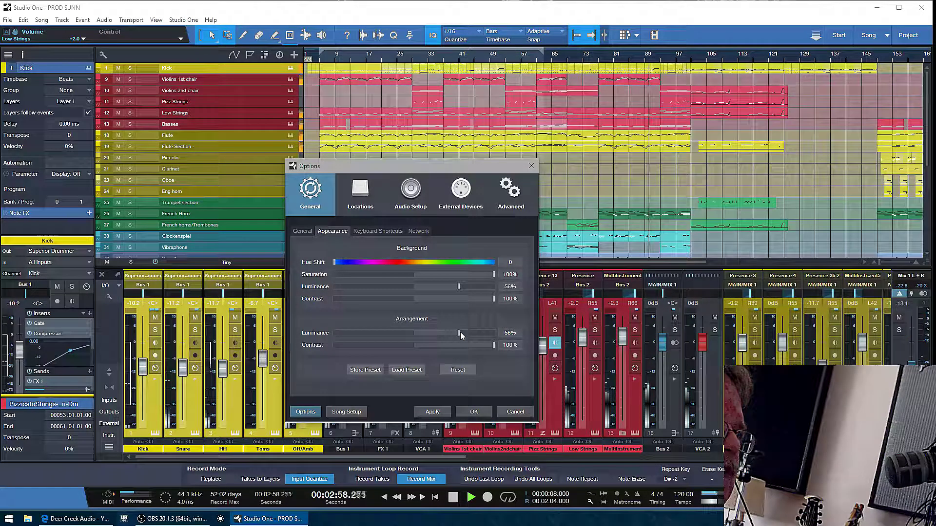